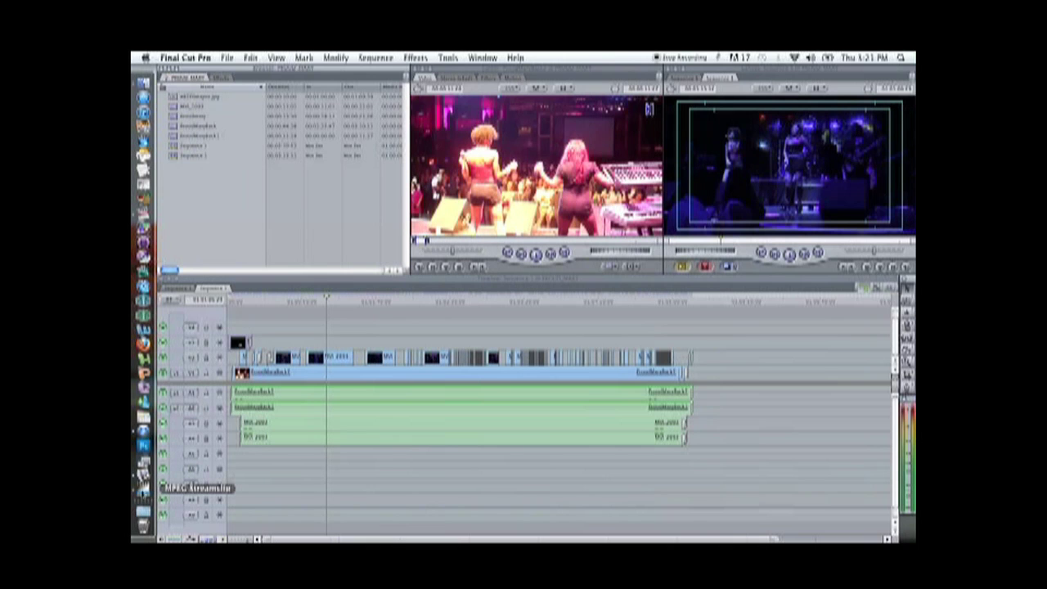
Step: Reopen MPEG Streamclip's Batch List from the List menu and begin clearing its queued task
{"action": "left_click", "coordinate": [143, 488]}
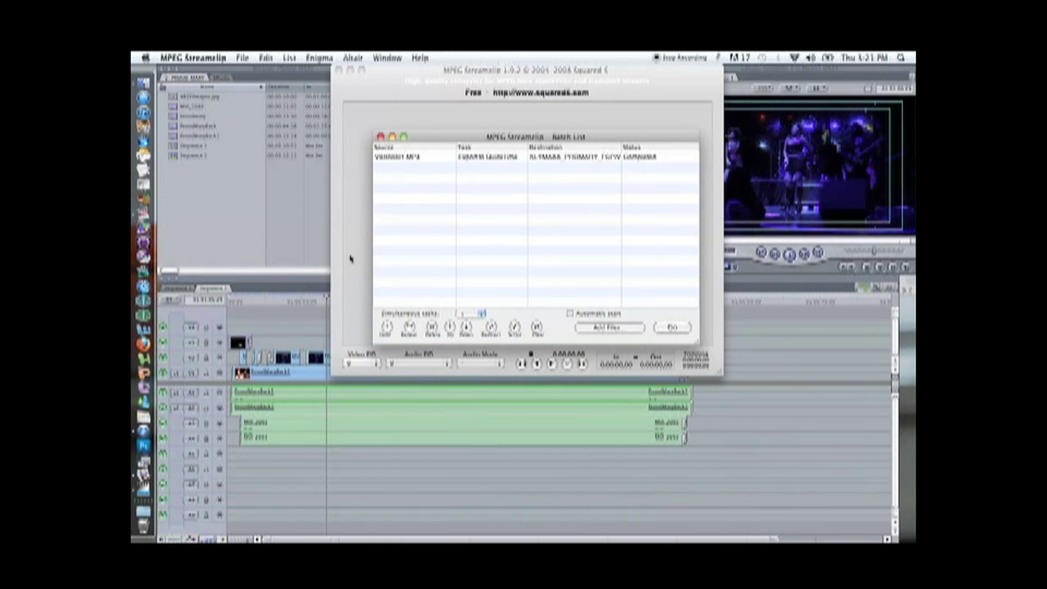
{"action": "left_click", "coordinate": [380, 137]}
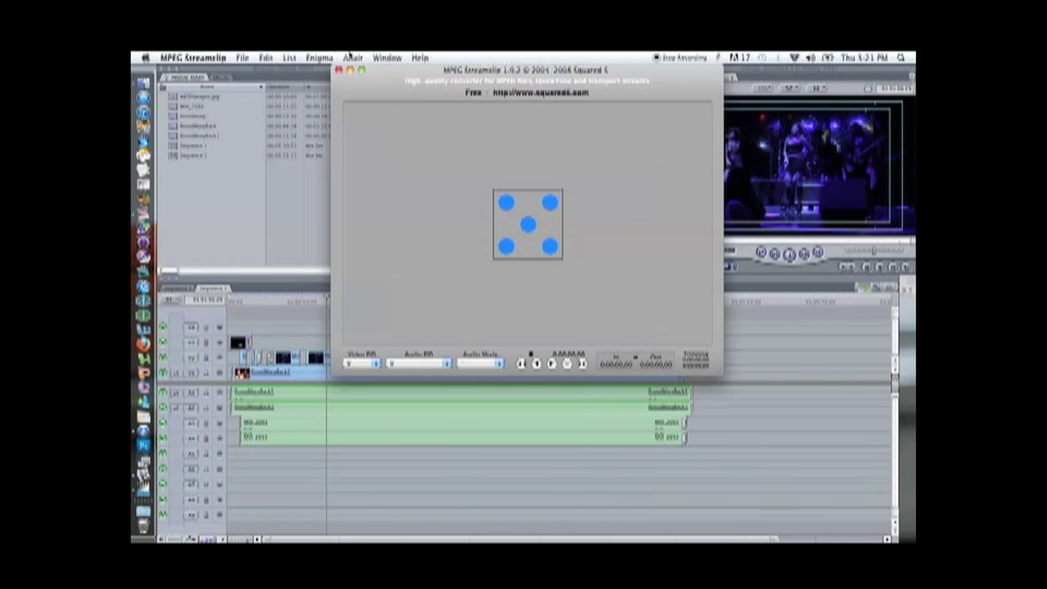
{"action": "left_click", "coordinate": [289, 58]}
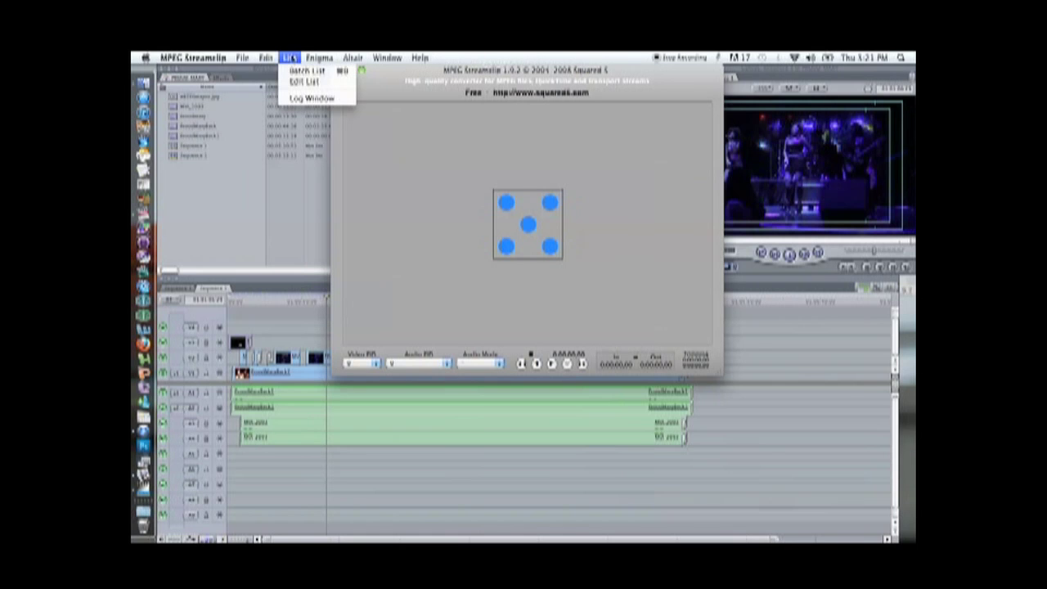
{"action": "left_click", "coordinate": [304, 71]}
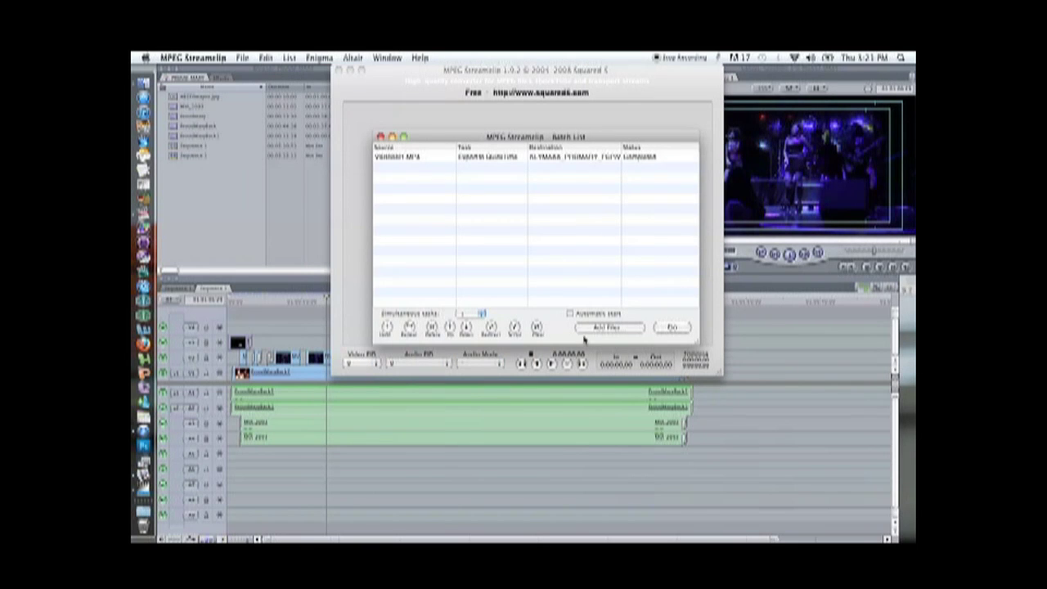
{"action": "left_click", "coordinate": [537, 329]}
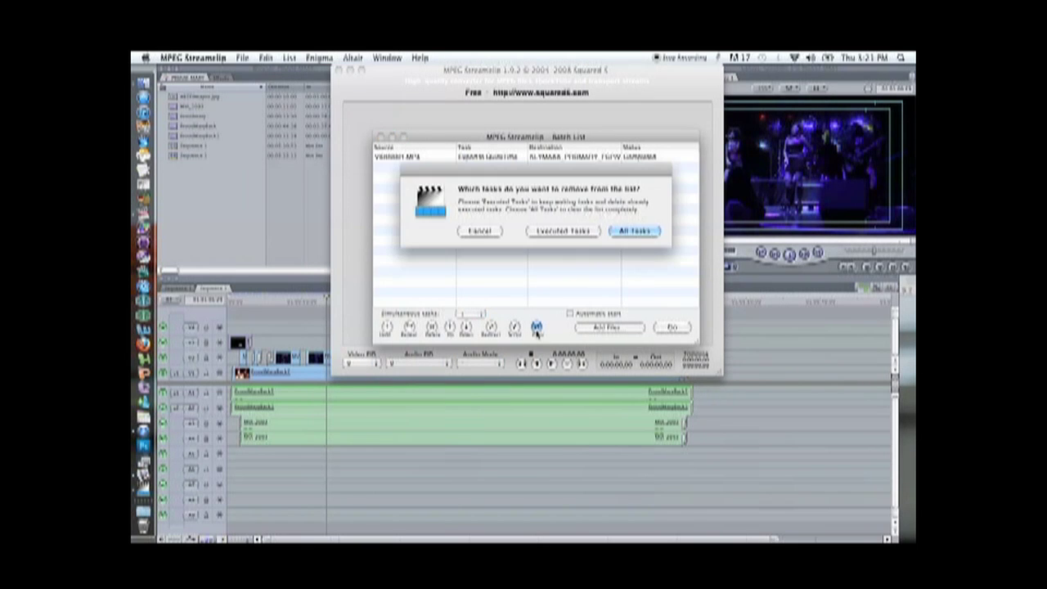
Step: Remove all tasks, then add VI000004.MP4 from the Knotts folder to the batch
{"action": "left_click", "coordinate": [636, 231]}
{"action": "left_click", "coordinate": [613, 328]}
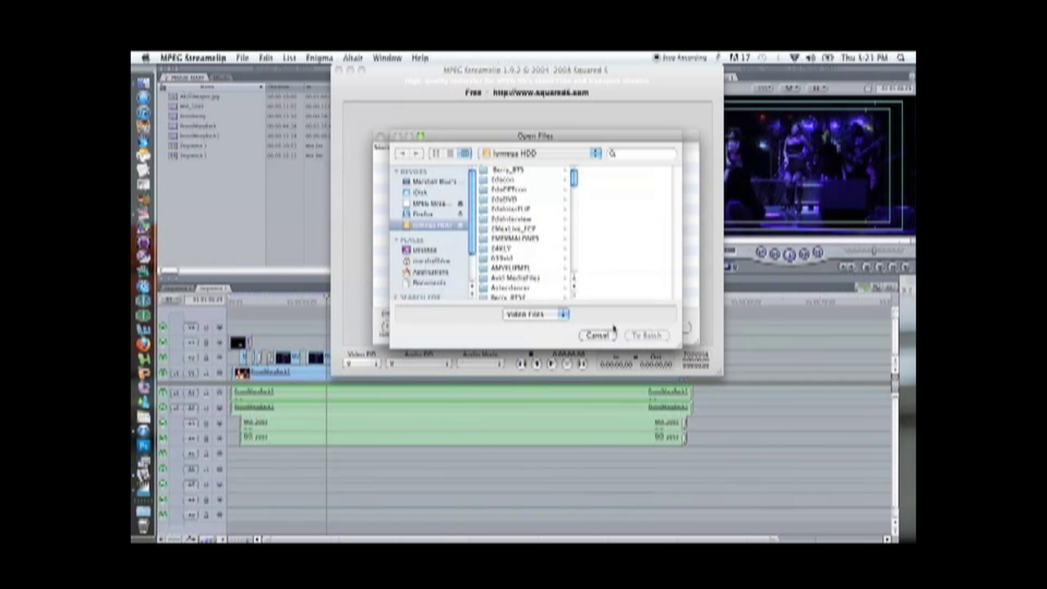
{"action": "left_click_drag", "start_coordinate": [575, 175], "coordinate": [573, 237]}
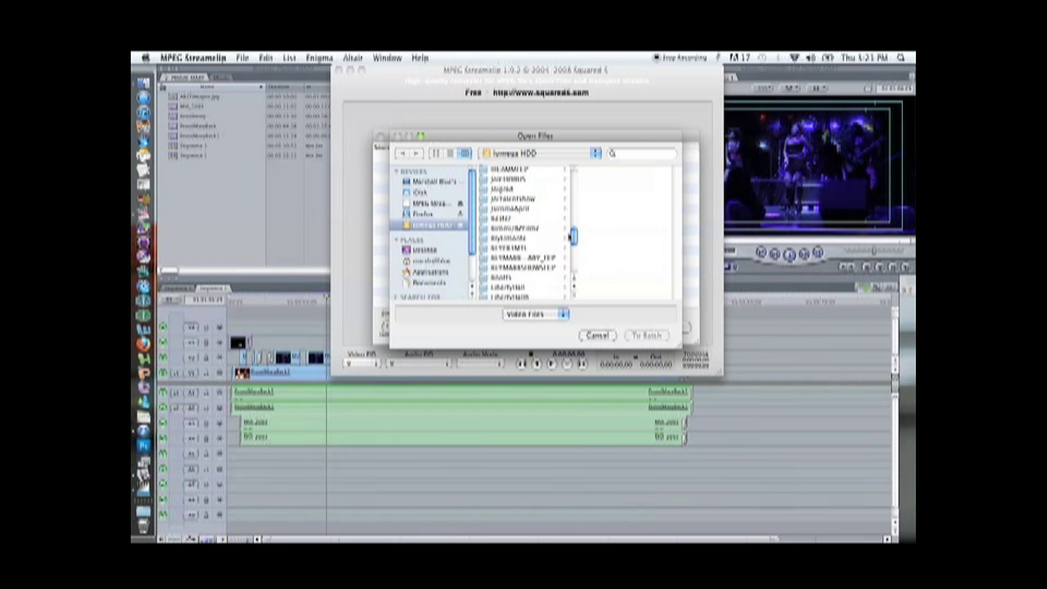
{"action": "left_click", "coordinate": [486, 278]}
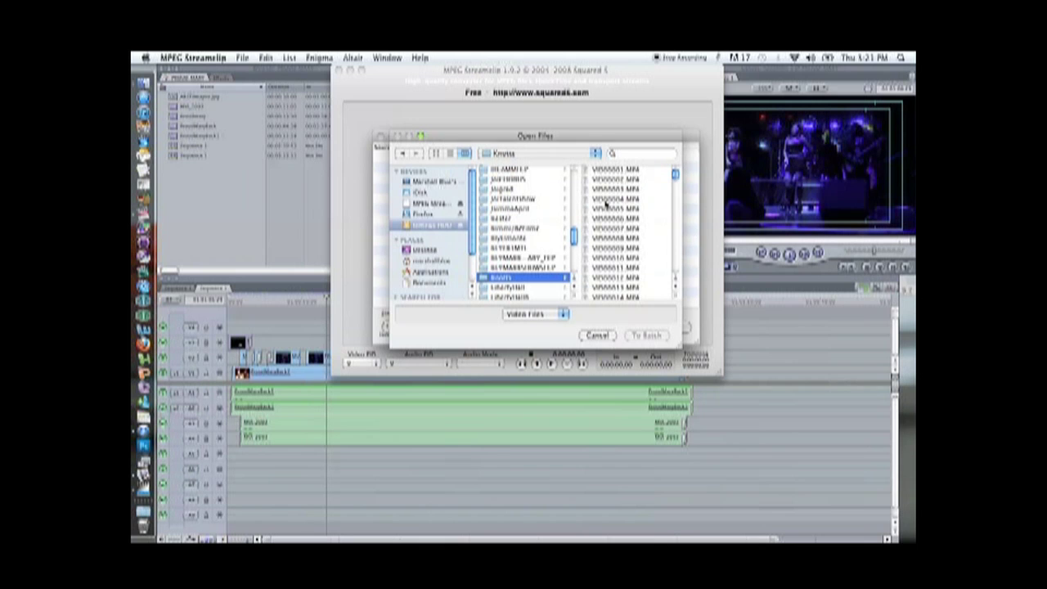
{"action": "left_click", "coordinate": [605, 201]}
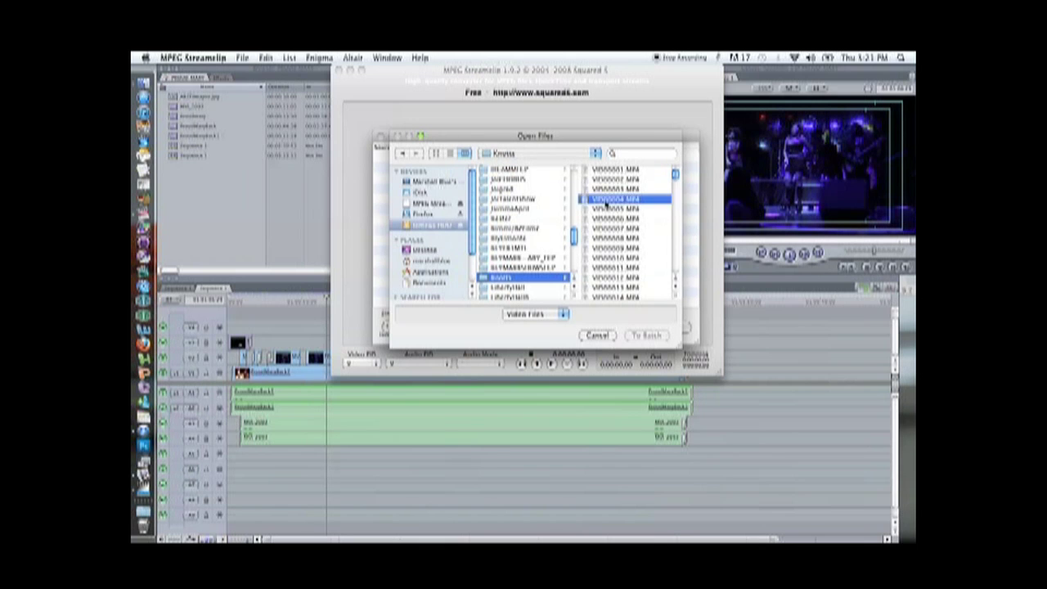
{"action": "left_click", "coordinate": [646, 336]}
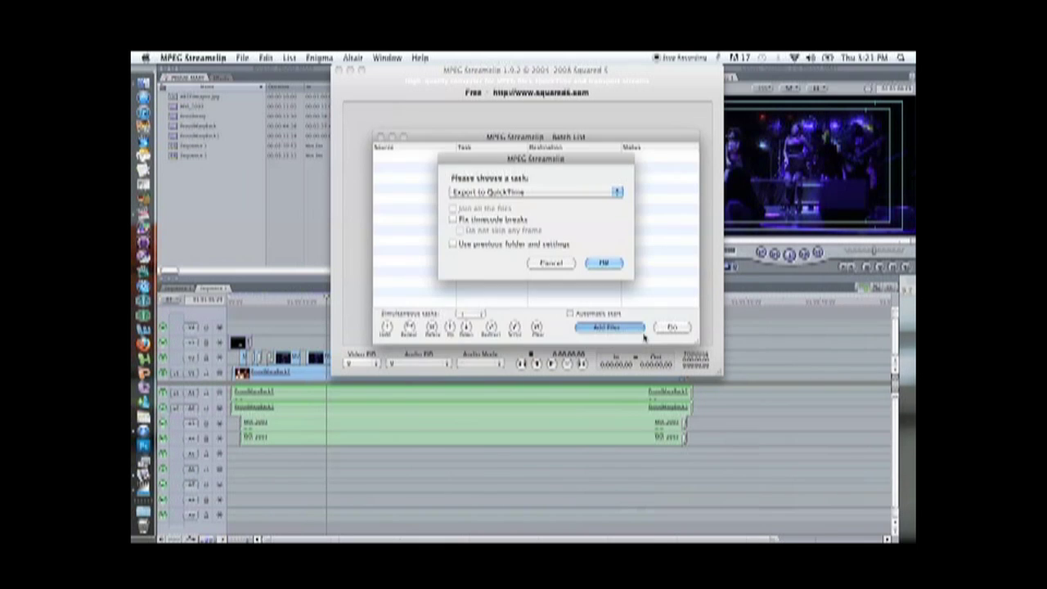
Step: Choose Export to QuickTime for the clip and select the destination folder
{"action": "left_click", "coordinate": [610, 263]}
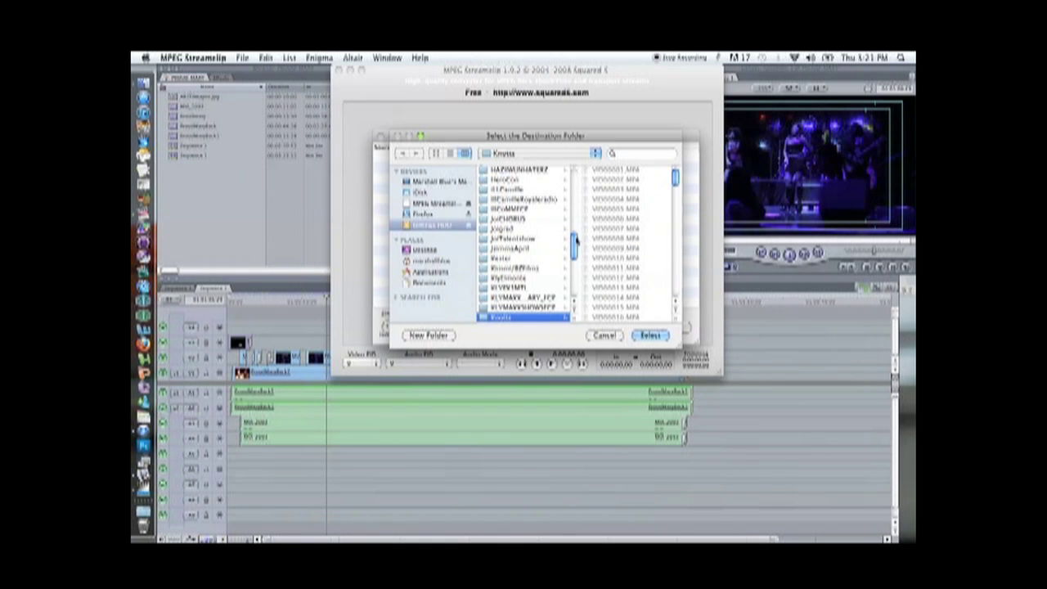
{"action": "left_click_drag", "start_coordinate": [575, 241], "coordinate": [576, 255]}
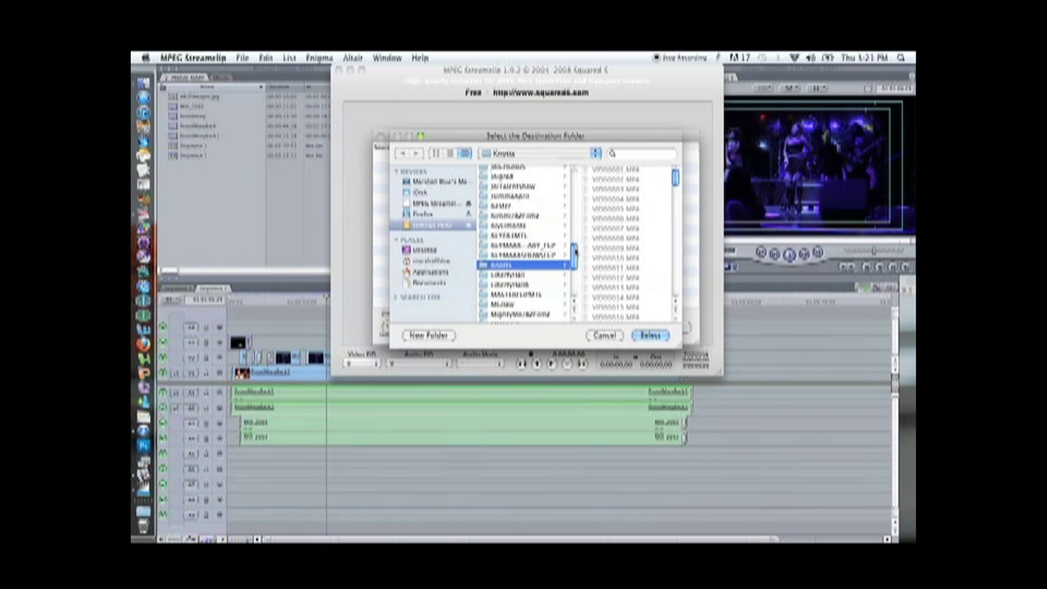
{"action": "scroll", "coordinate": [532, 241], "scroll_direction": "down", "scroll_amount": 1}
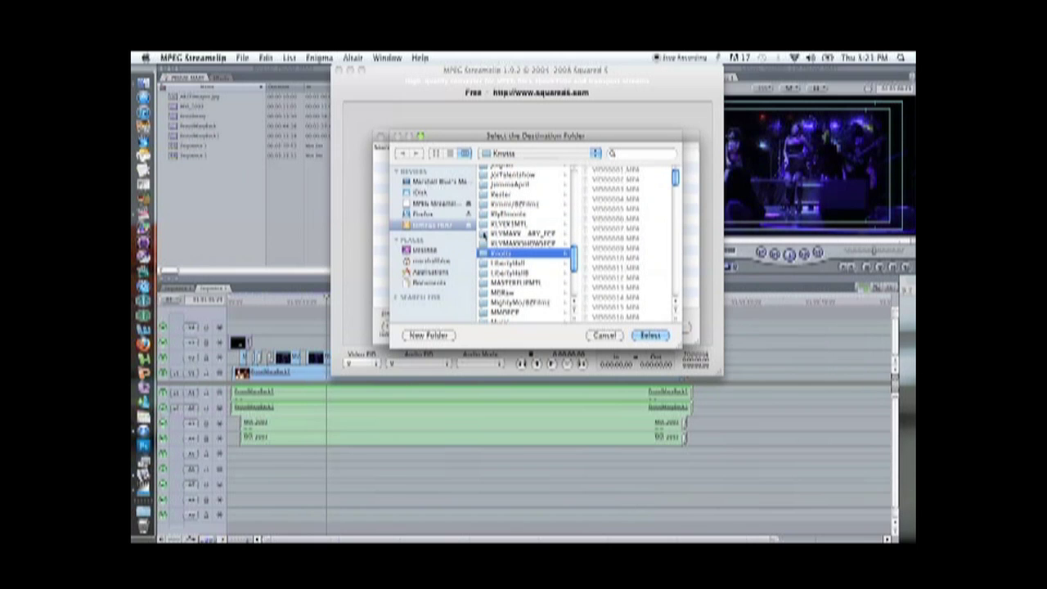
{"action": "left_click", "coordinate": [486, 237]}
{"action": "left_click", "coordinate": [652, 339]}
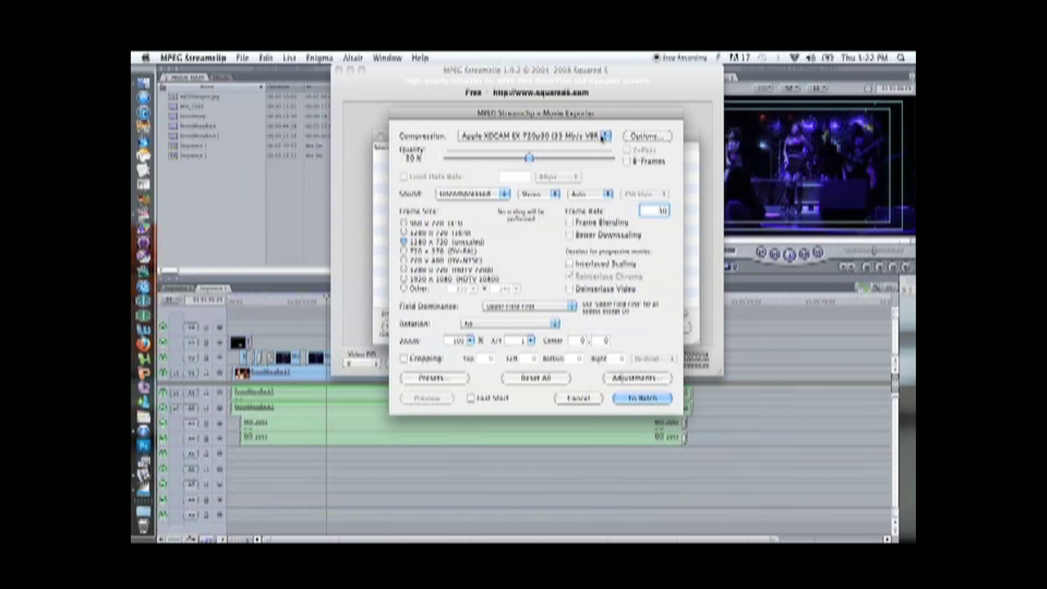
Step: Convert VI000004.MP4 using Apple XDCAM EX 720p30 (35 Mb/s VBR), then close MPEG Streamclip
{"action": "left_click", "coordinate": [572, 137]}
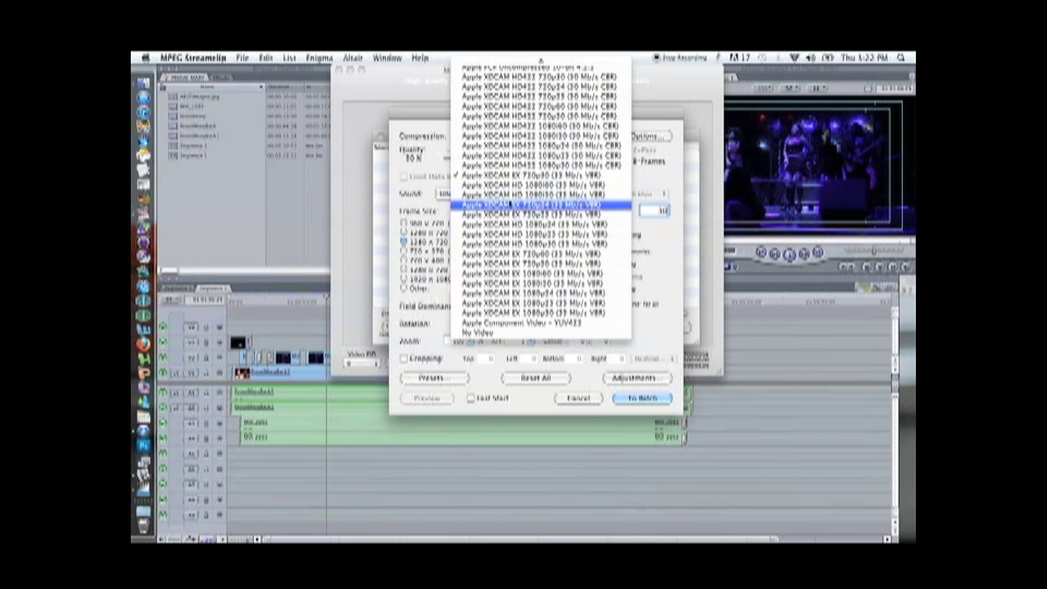
{"action": "left_click", "coordinate": [506, 177]}
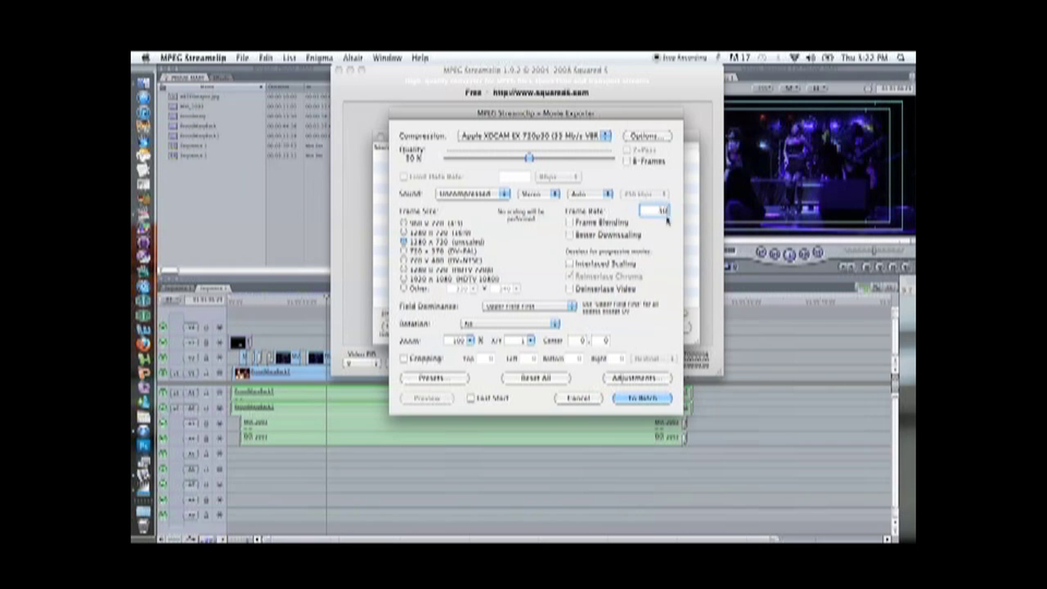
{"action": "left_click", "coordinate": [633, 398]}
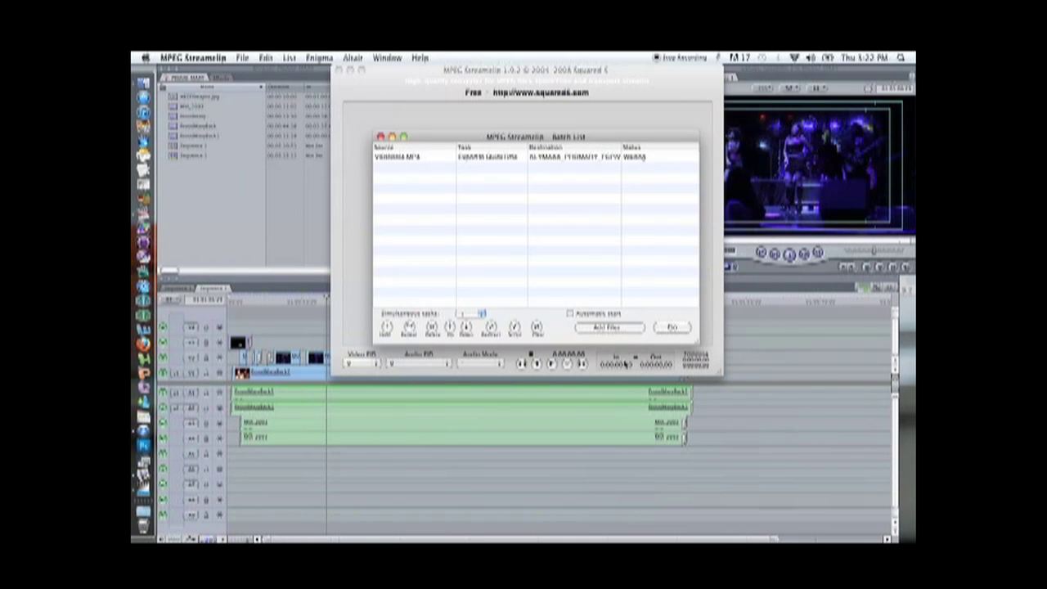
{"action": "left_click", "coordinate": [672, 328]}
{"action": "left_click", "coordinate": [381, 137]}
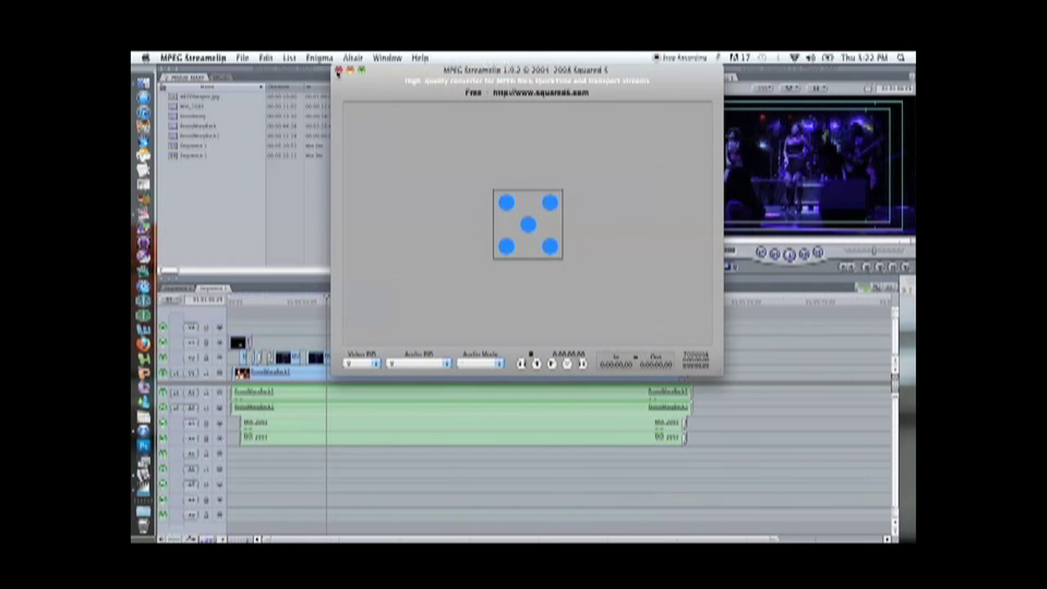
{"action": "left_click", "coordinate": [338, 70]}
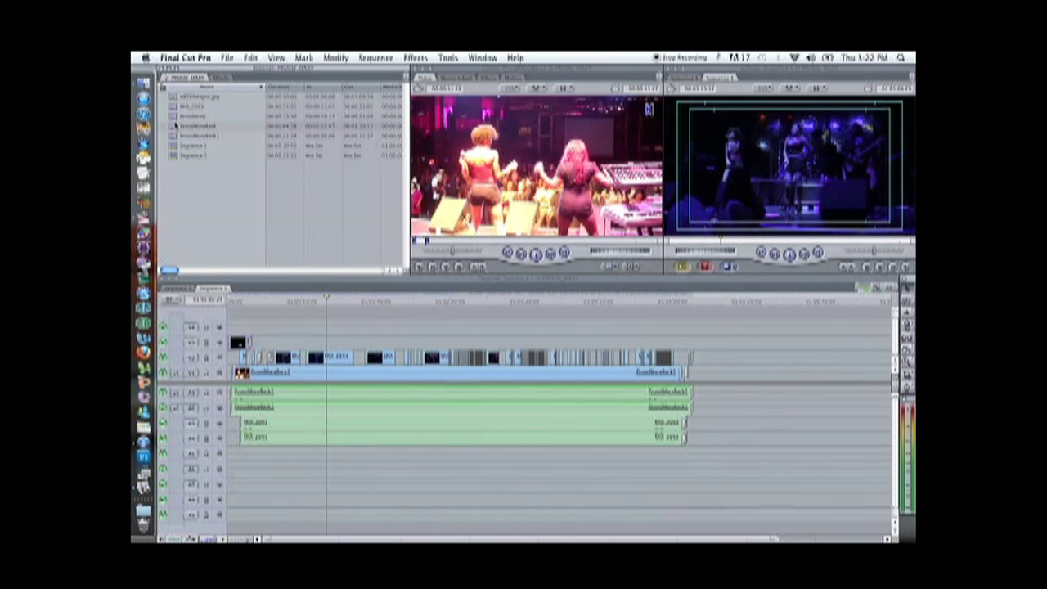
Step: Load a concert clip from the Browser and drop it into the Timeline sequence
{"action": "double_click", "coordinate": [175, 120]}
{"action": "left_click_drag", "start_coordinate": [418, 242], "coordinate": [472, 242]}
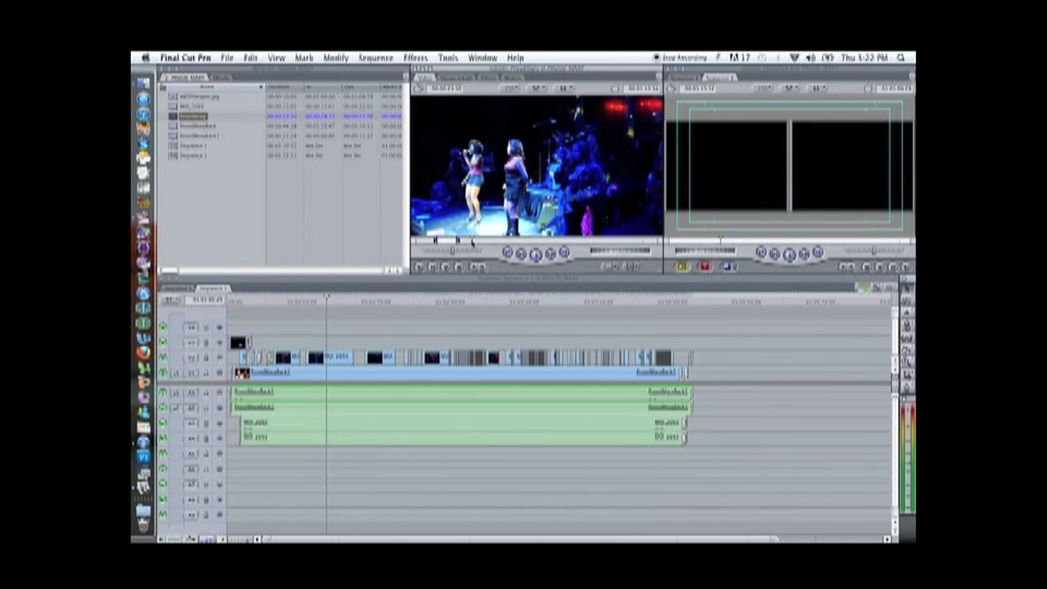
{"action": "left_click", "coordinate": [472, 242]}
{"action": "left_click_drag", "start_coordinate": [491, 175], "coordinate": [431, 339]}
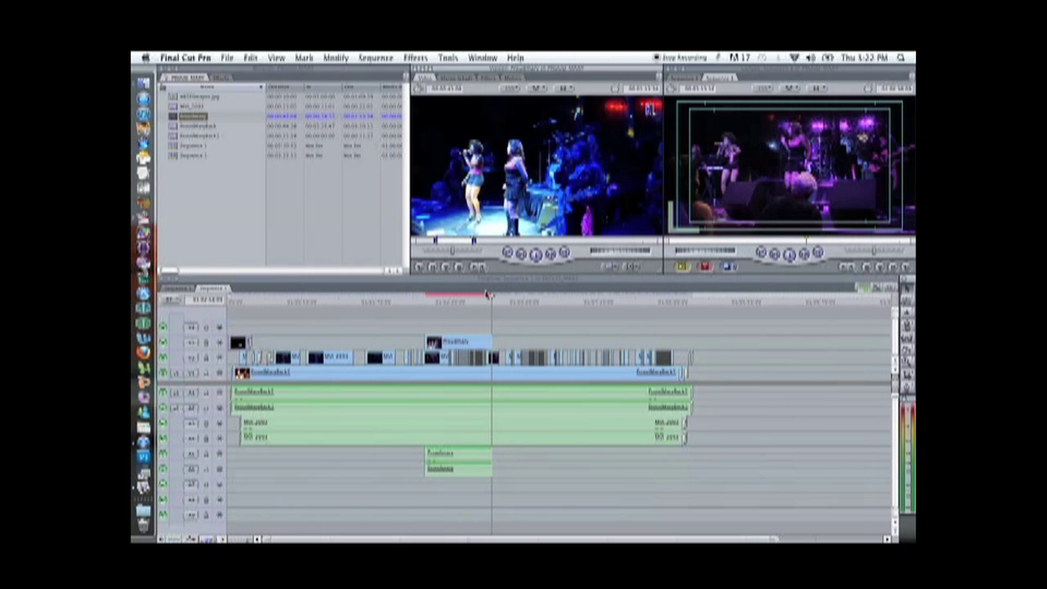
{"action": "left_click", "coordinate": [488, 294]}
{"action": "left_click", "coordinate": [440, 301]}
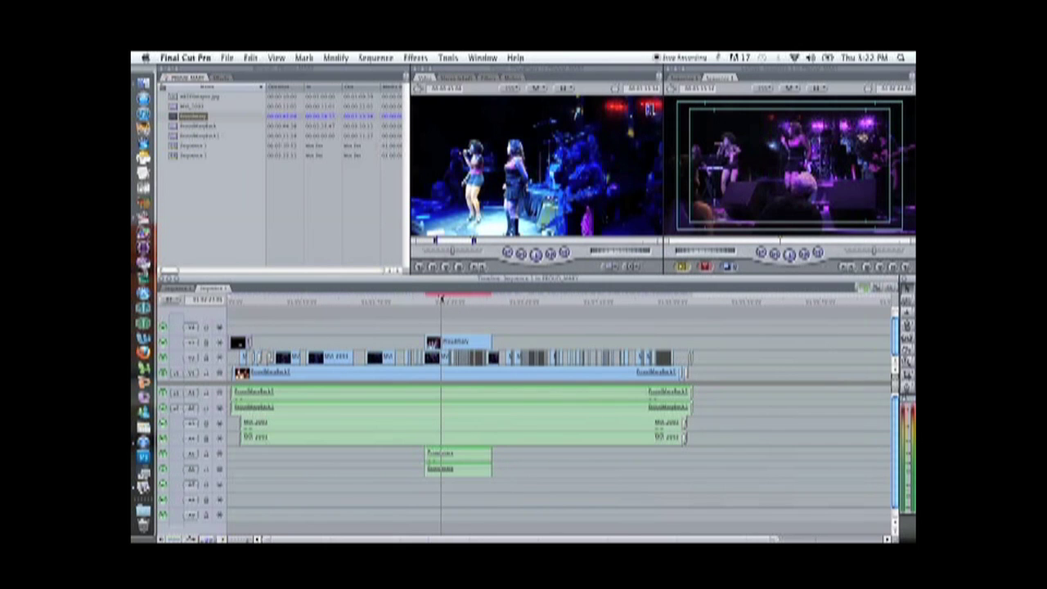
Step: Start rendering the sequence, cancel it, and undo the added clip
{"action": "key", "text": "super+r"}
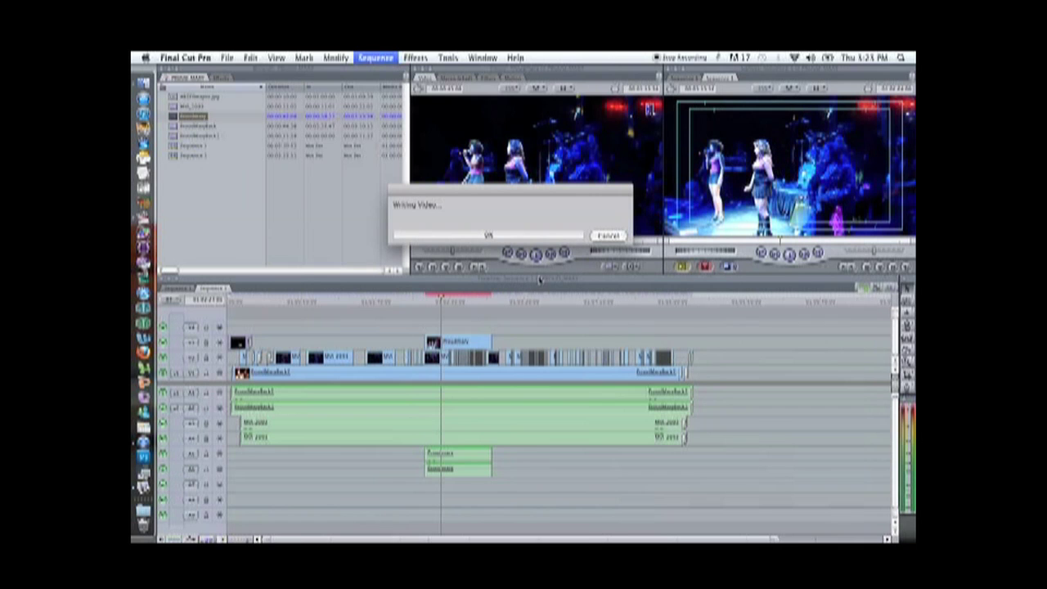
{"action": "left_click", "coordinate": [601, 235]}
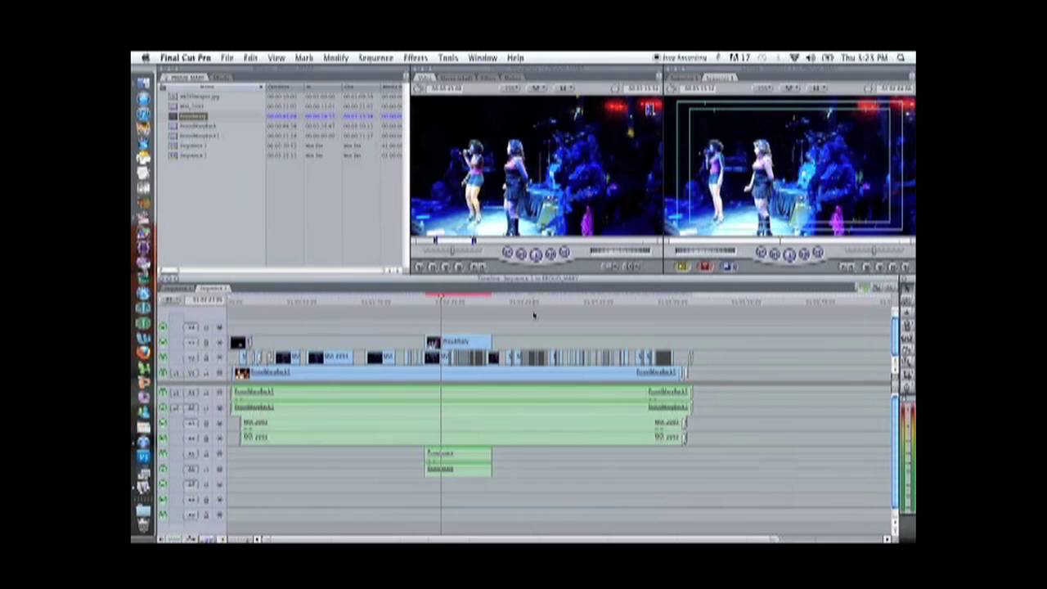
{"action": "key", "text": "super+z"}
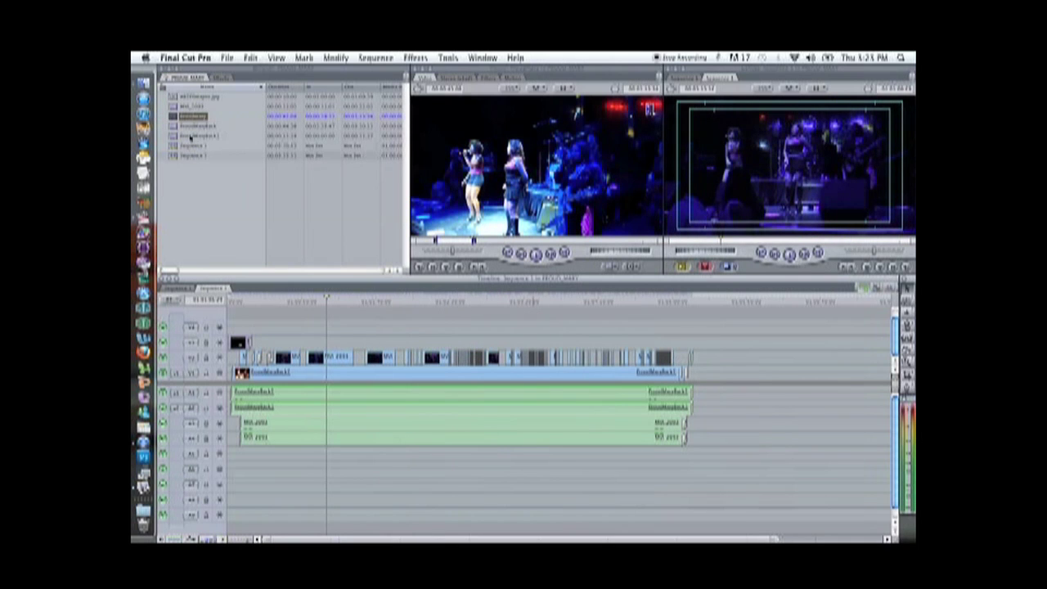
Step: Edit the converted behind-the-stage clip into the sequence above the main footage, no render required
{"action": "left_click", "coordinate": [172, 136]}
{"action": "double_click", "coordinate": [172, 136]}
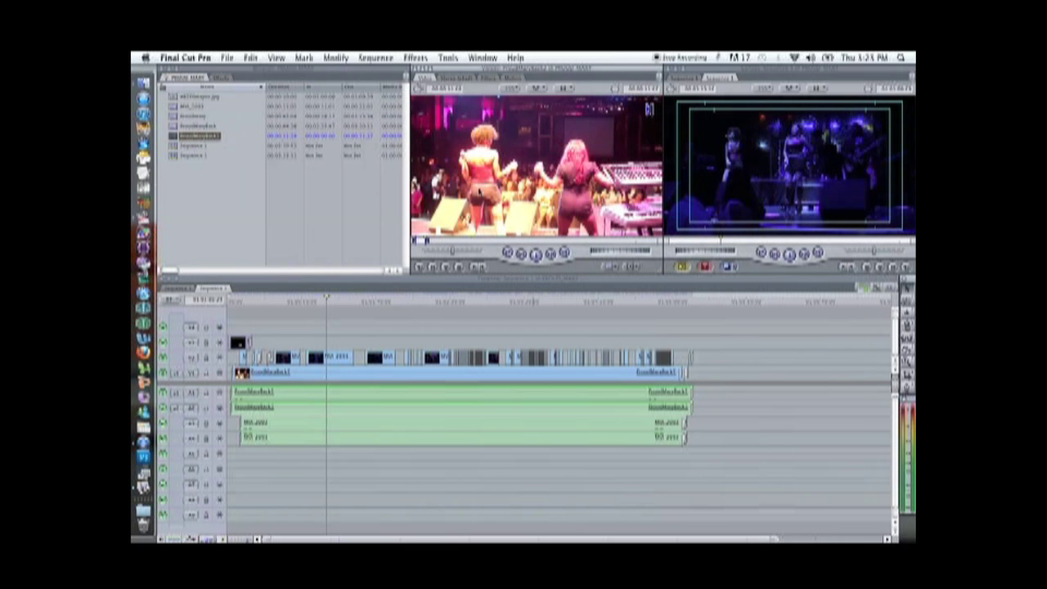
{"action": "left_click_drag", "start_coordinate": [483, 190], "coordinate": [419, 342]}
{"action": "mouse_move", "coordinate": [431, 299]}
{"action": "left_mouse_down"}
{"action": "mouse_move", "coordinate": [416, 299]}
{"action": "mouse_move", "coordinate": [430, 299]}
{"action": "left_mouse_up"}
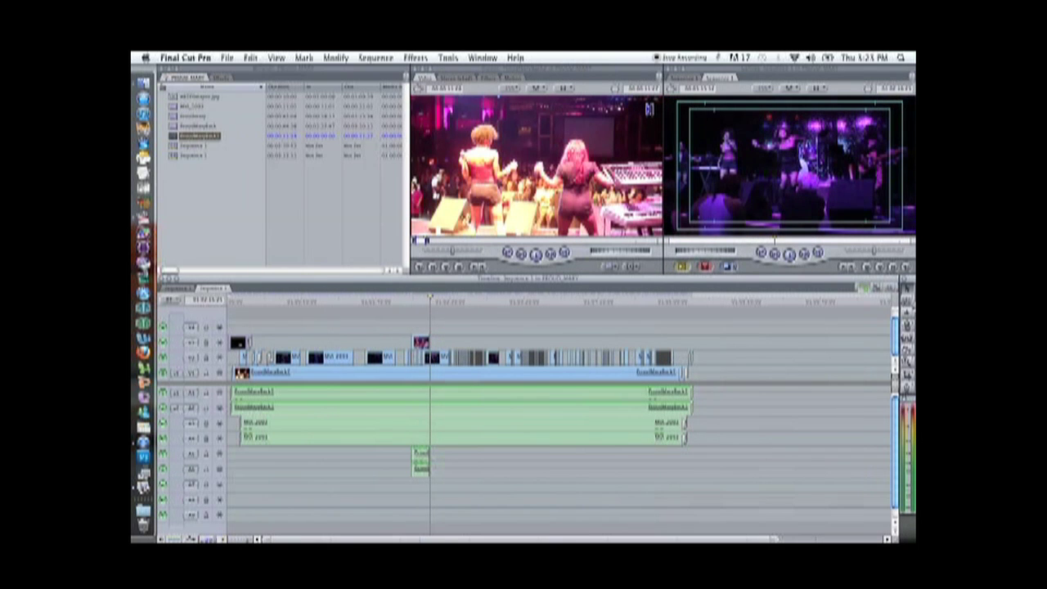
{"action": "left_click", "coordinate": [906, 349]}
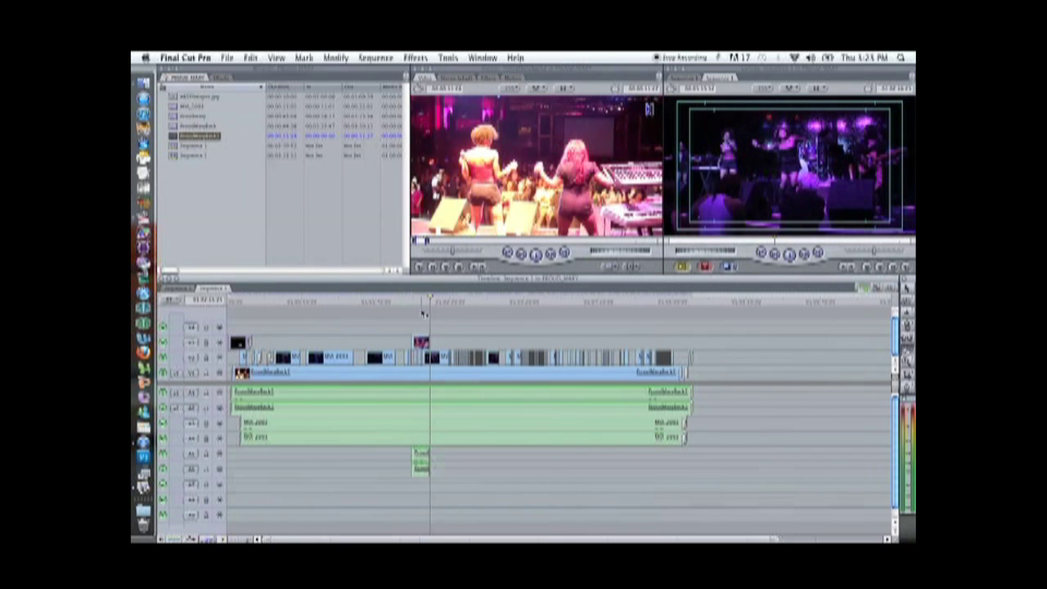